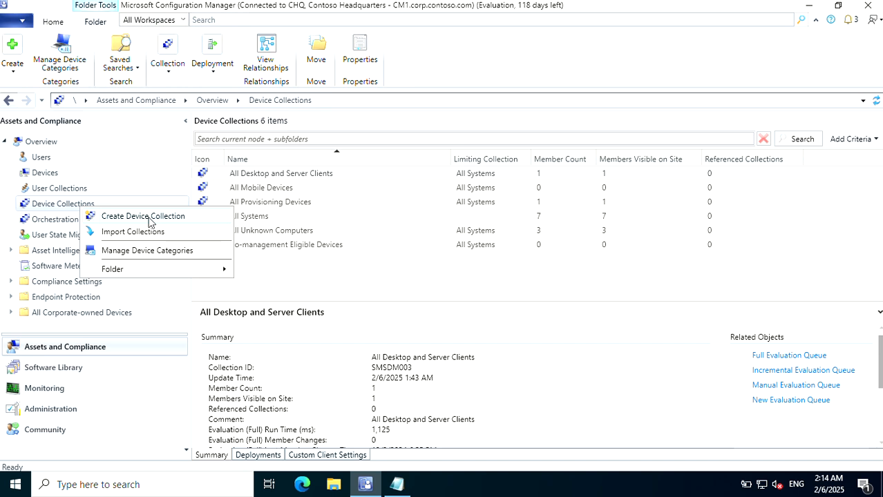
- Start a new device collection named Query Bases, limited to All Systems, and proceed to its membership rules
click(143, 217)
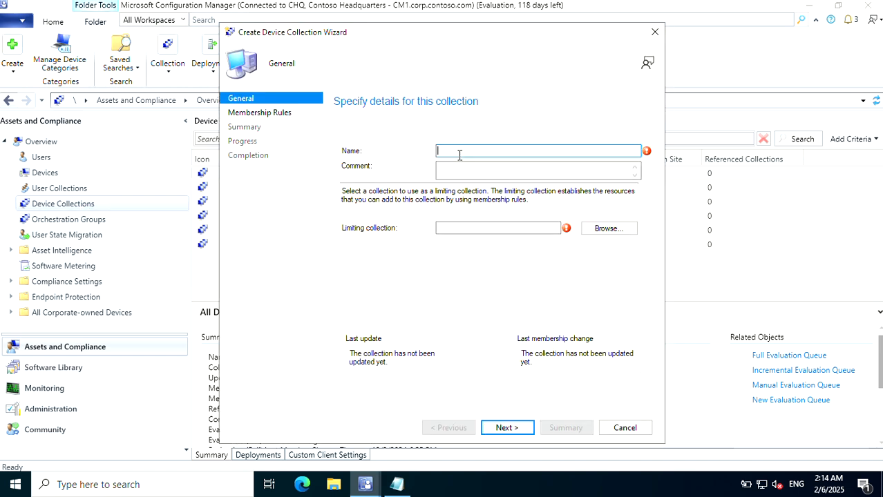
text(Query Bases)
click(608, 229)
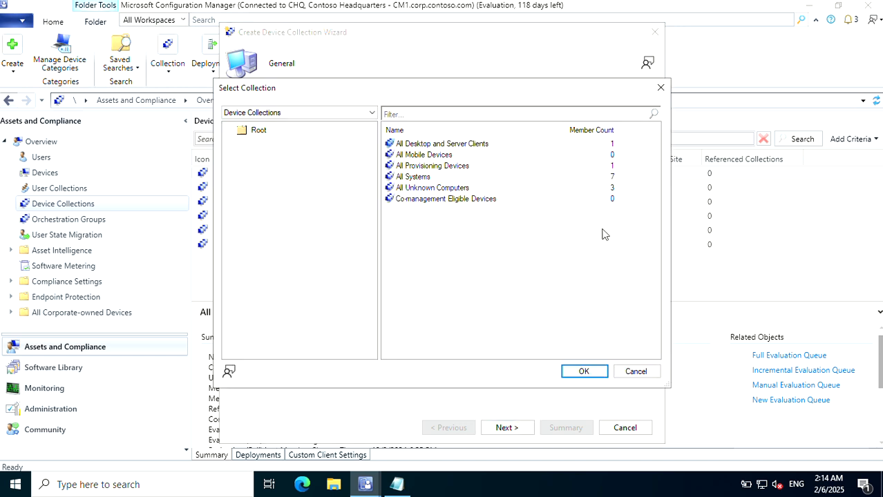
click(435, 177)
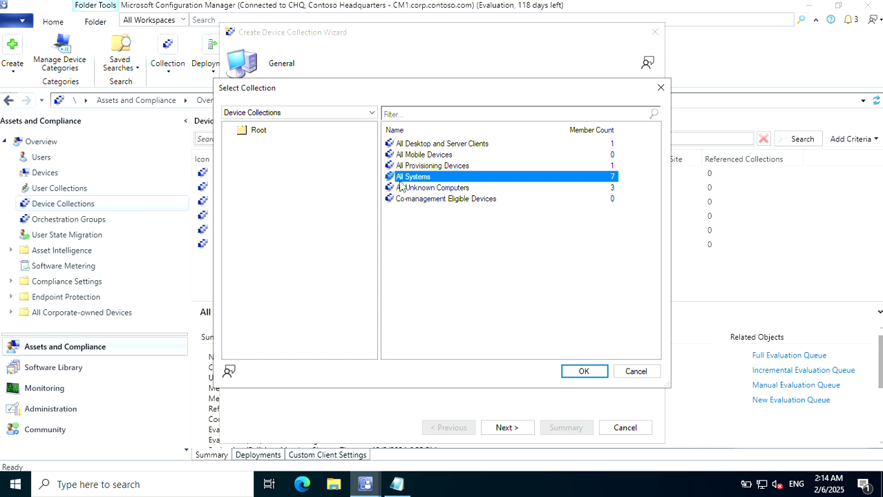
click(584, 371)
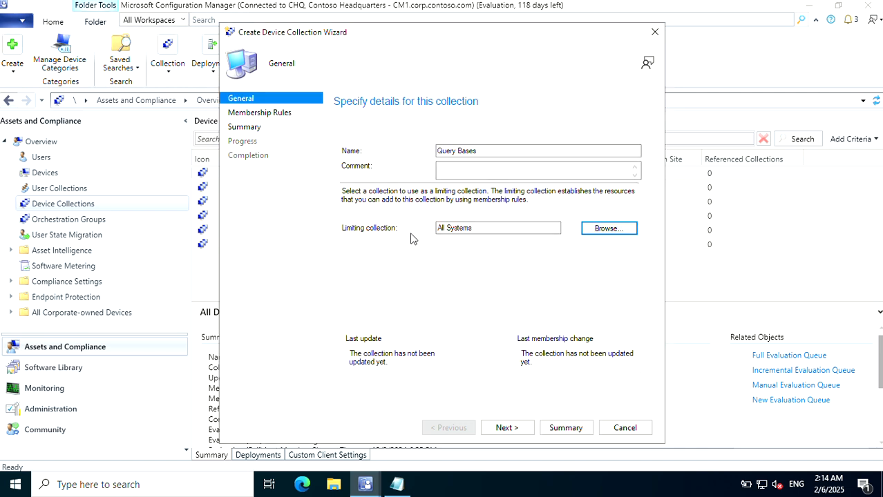
click(458, 152)
click(521, 428)
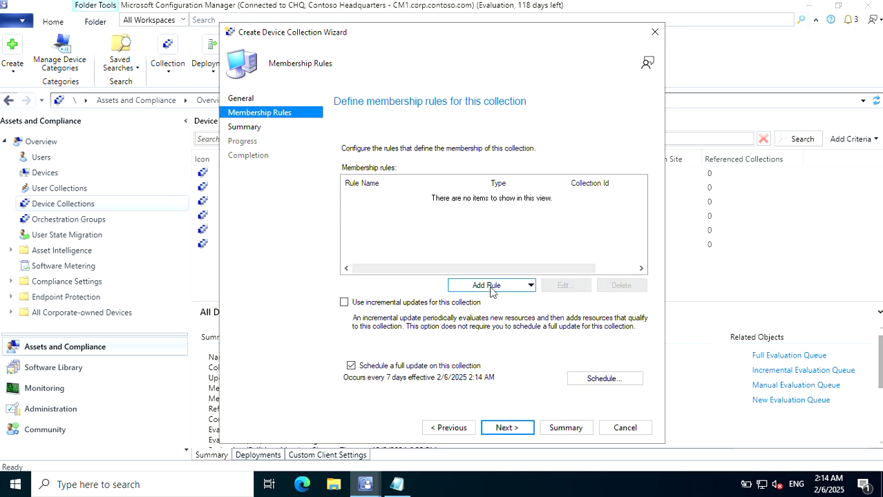
- Add a query rule named Query to the collection and open its query statement for editing
click(511, 287)
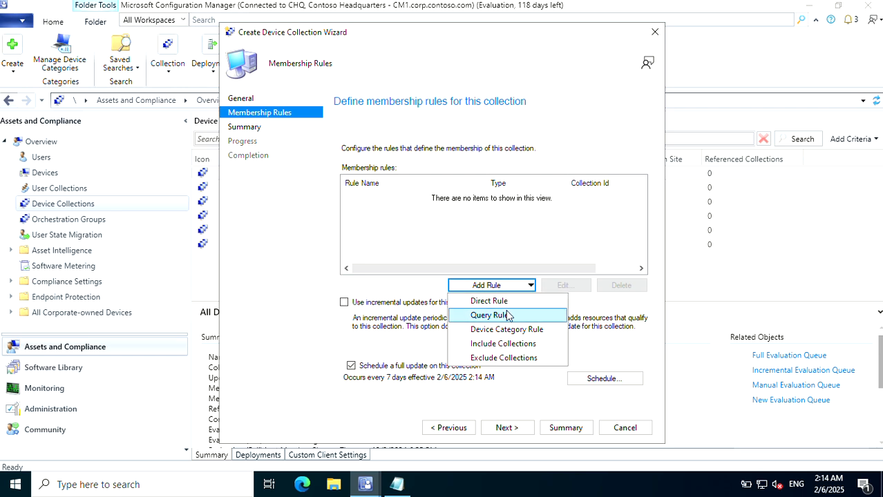
click(509, 315)
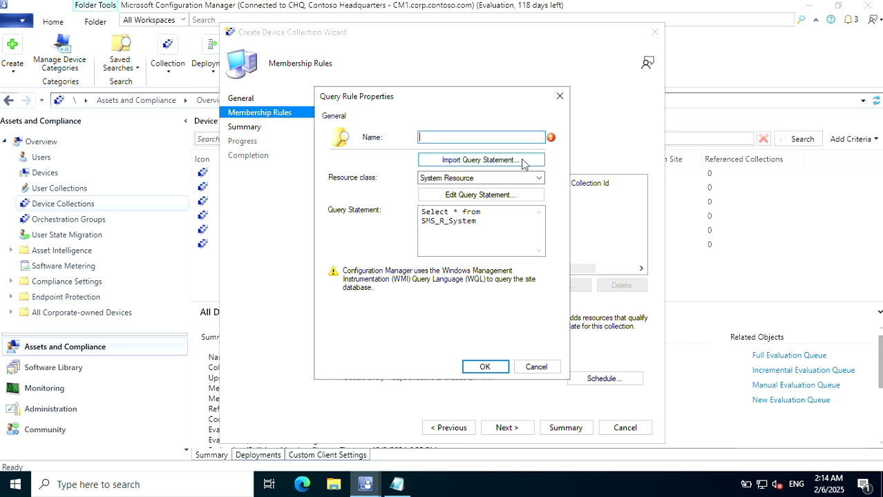
text(Wuer)
key(Delete)
text(Q)
key(Right)
key(Right)
key(Right)
key(Right)
key(BackSpace)
text(y)
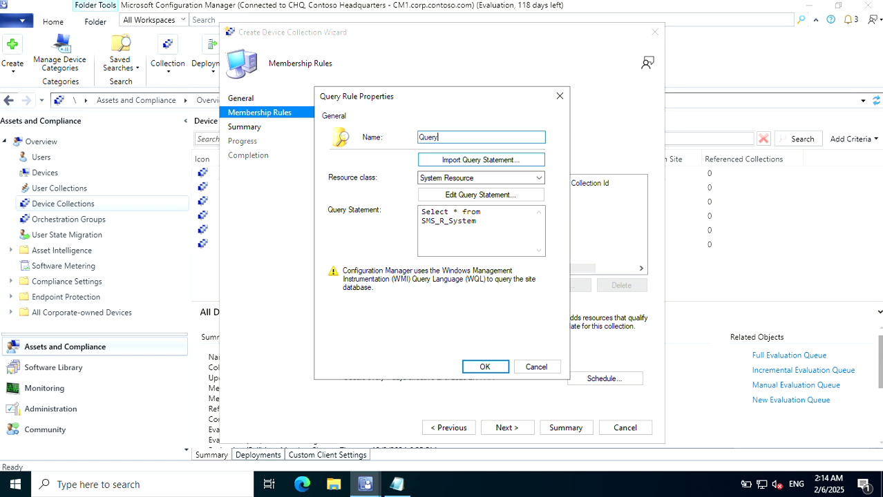
click(508, 197)
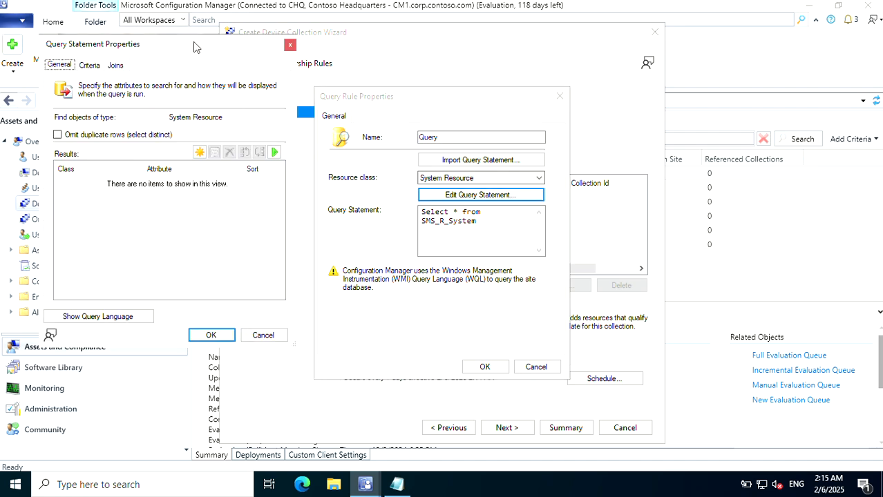
drag(193, 43, 308, 80)
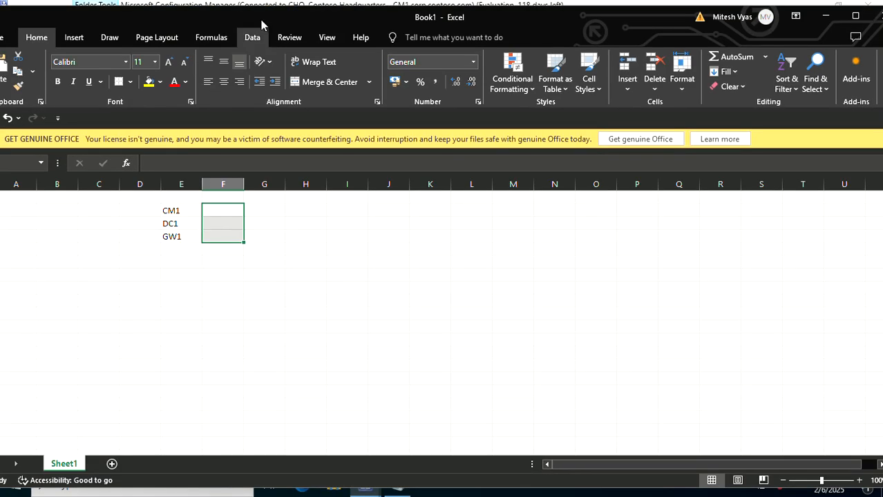
drag(302, 24, 330, 18)
drag(200, 214, 209, 235)
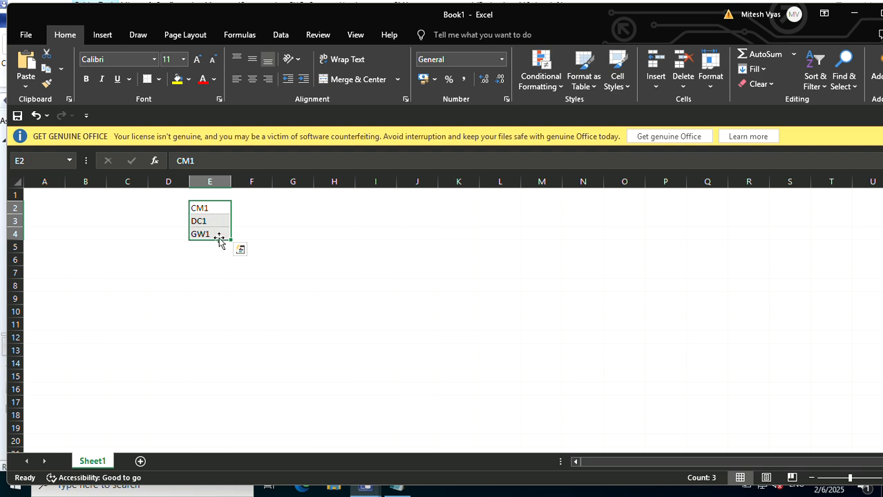
click(172, 206)
click(261, 212)
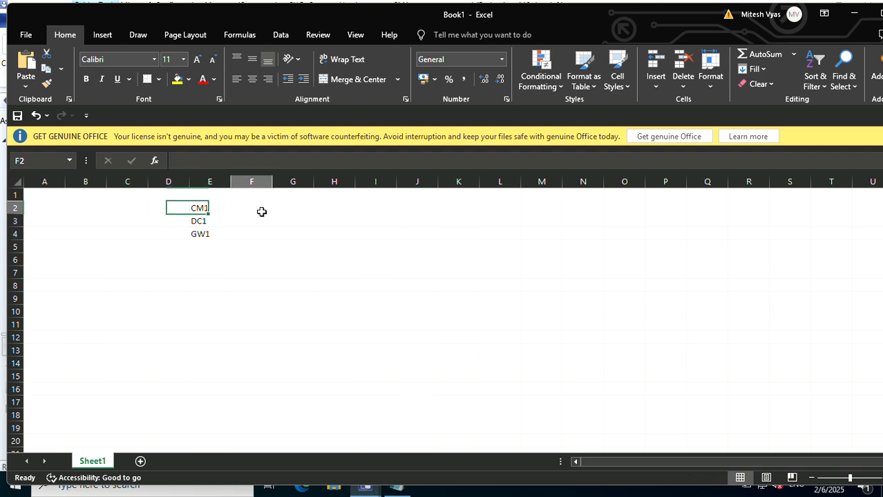
click(283, 208)
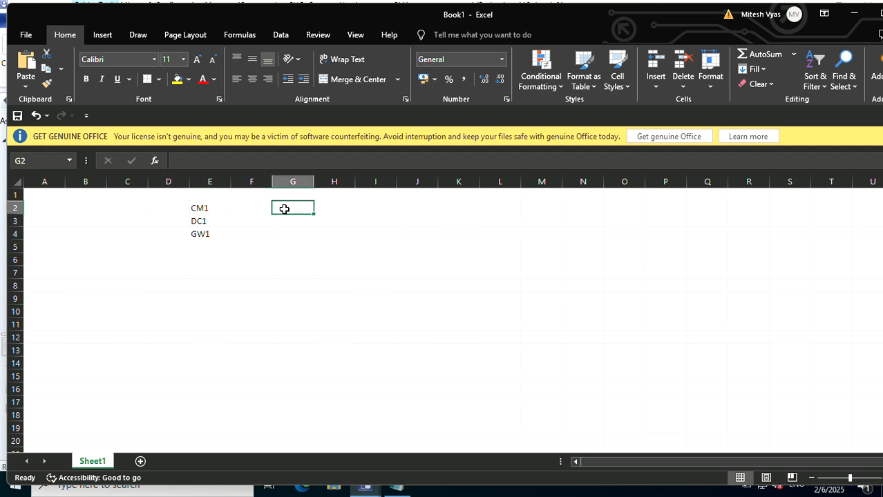
- In the Excel sheet, enter a double quotation mark in D2 and a double quotation mark followed by a comma in F2
click(180, 207)
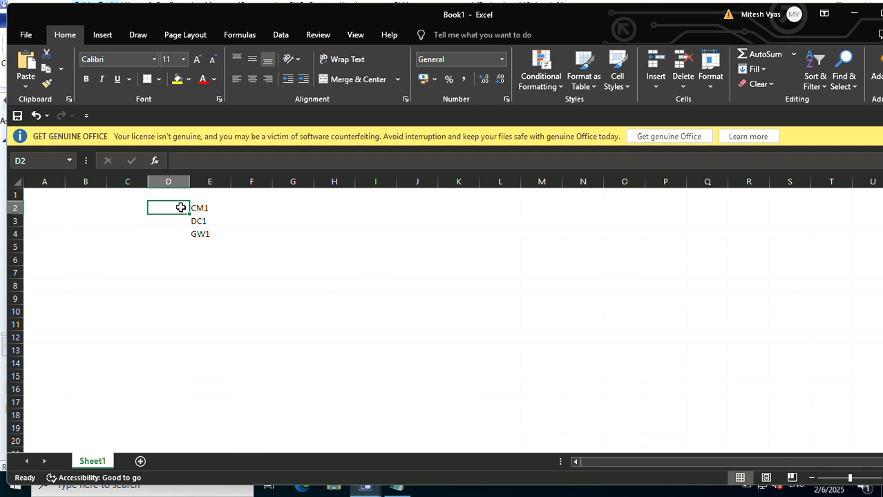
text(")
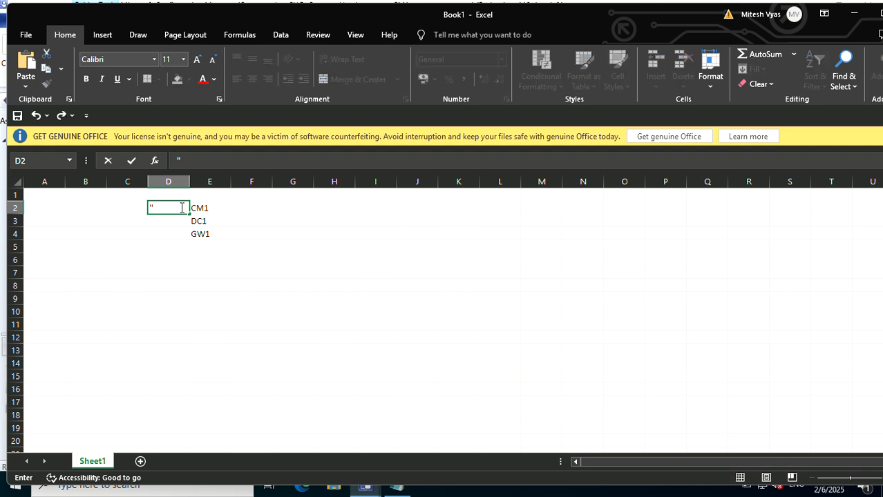
key(Tab)
key(Tab)
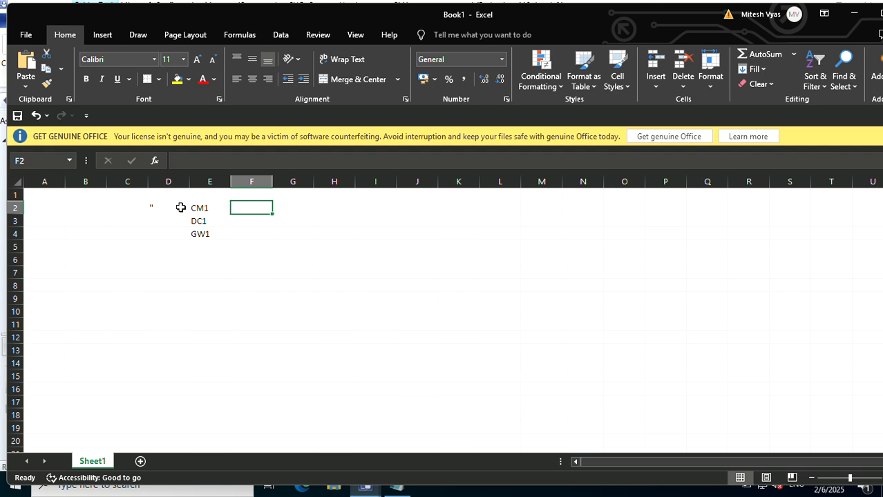
text(")
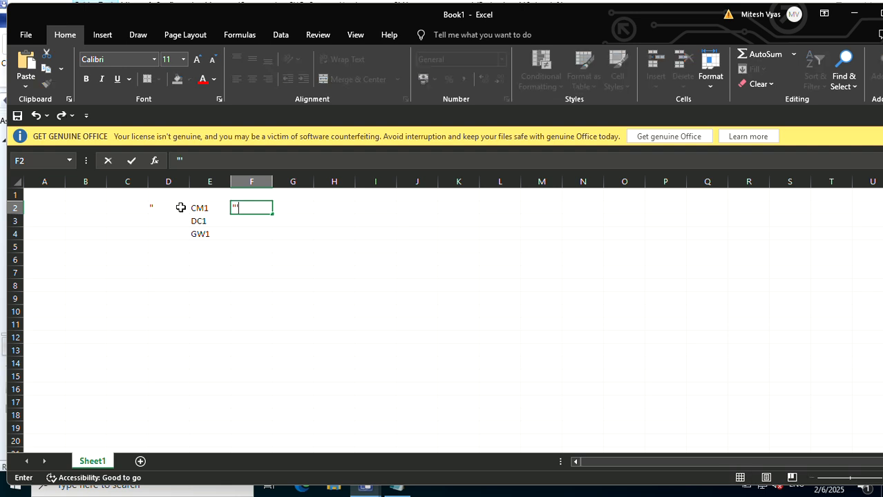
text(,)
drag(153, 209, 255, 208)
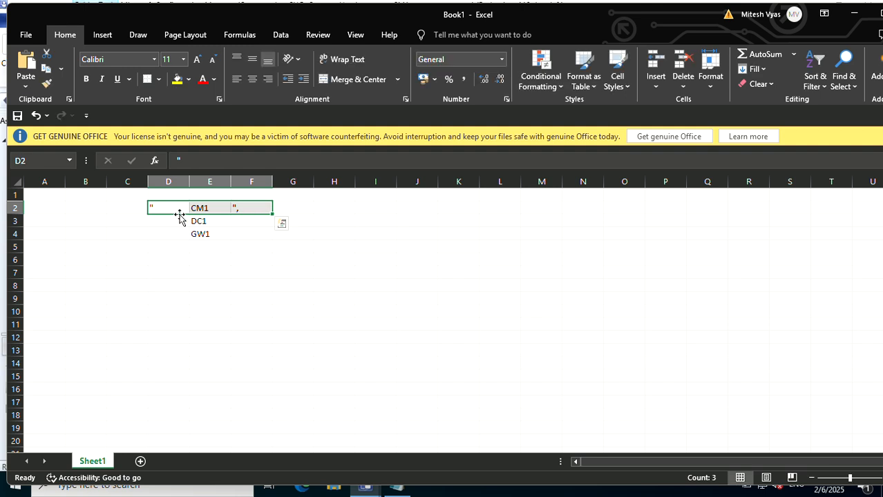
- Fill the quotation mark in D2 and the quotation mark with comma in F2 down to row 4
click(174, 209)
drag(189, 214, 186, 239)
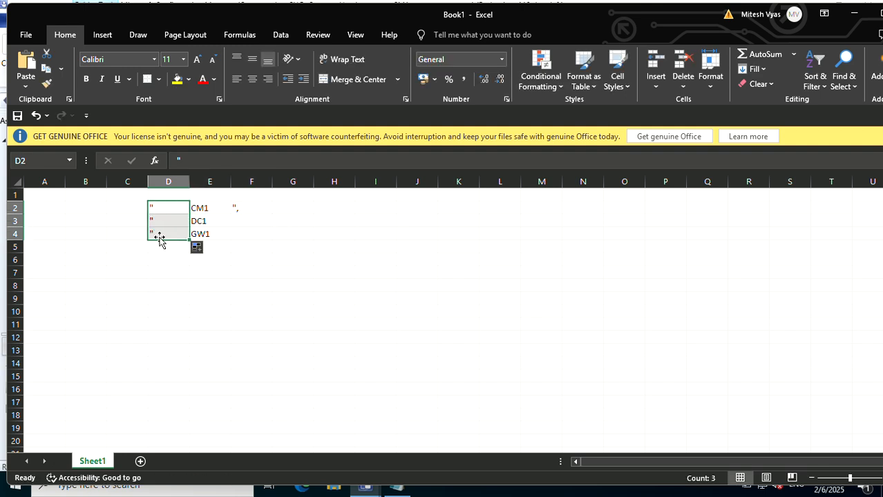
click(247, 209)
drag(272, 214, 269, 243)
click(293, 212)
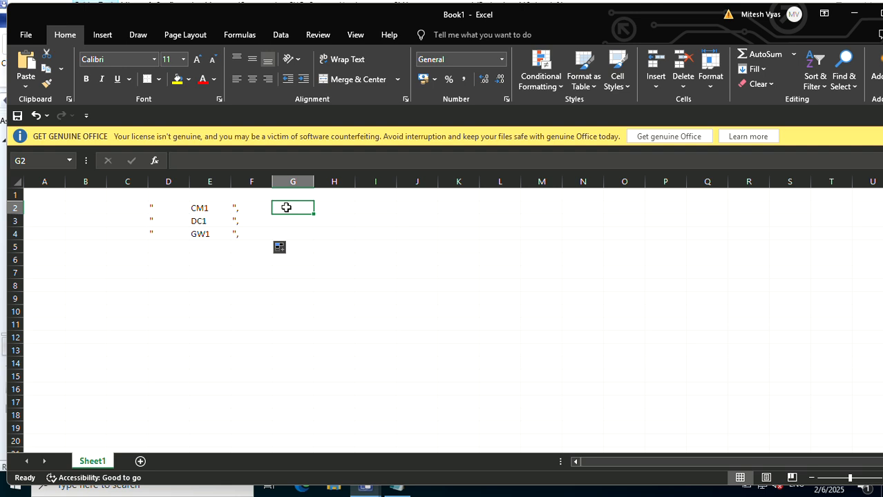
text(=)
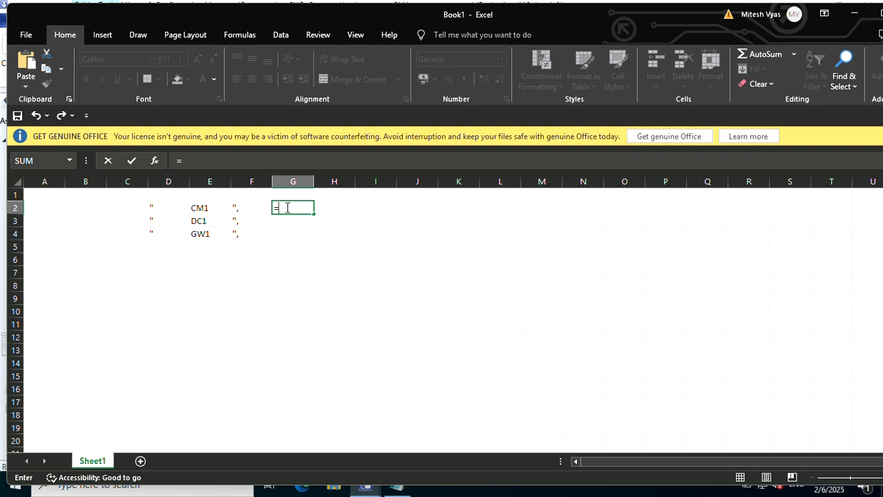
mouse_move(153, 206)
mouse_down()
mouse_move(250, 204)
mouse_move(158, 207)
mouse_up()
click(171, 248)
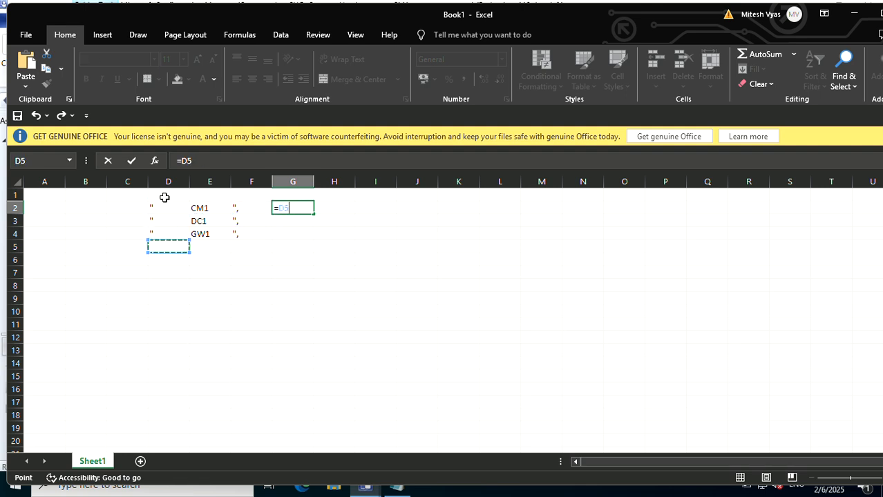
click(167, 205)
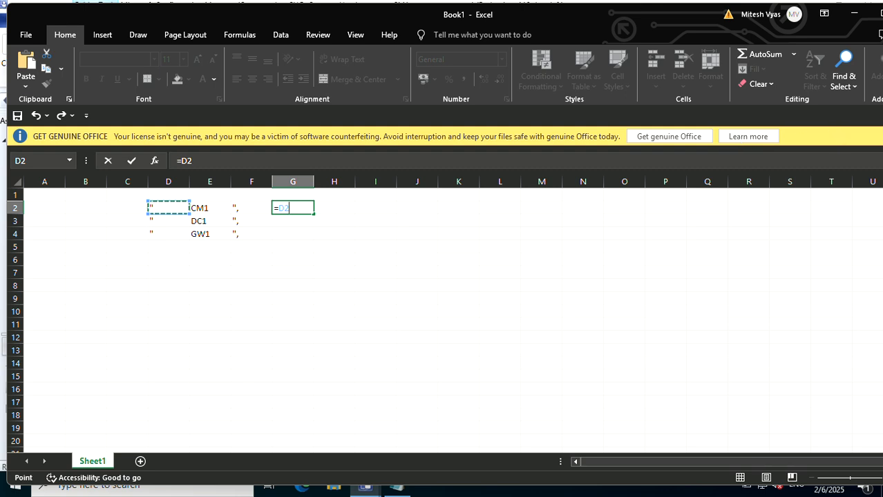
key(Escape)
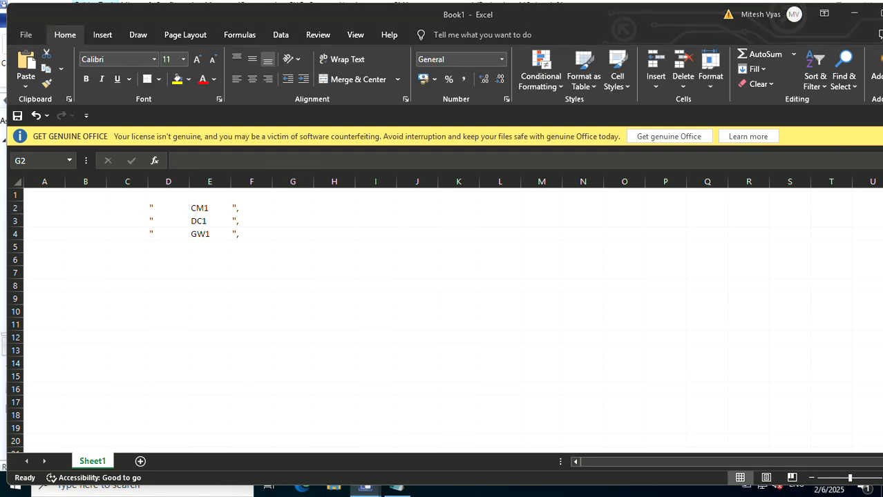
- Enter the formula =D2&E2&F2 in cell G2 to join the quotation marks, computer name and comma
click(290, 207)
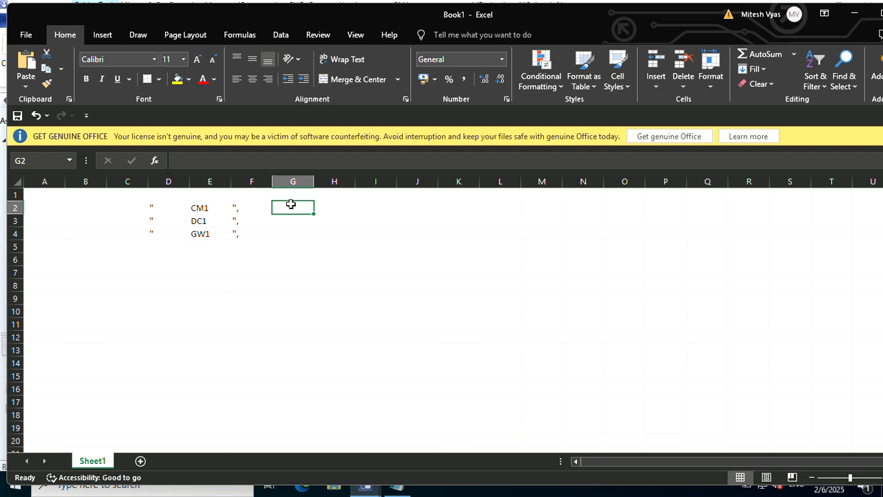
text(=)
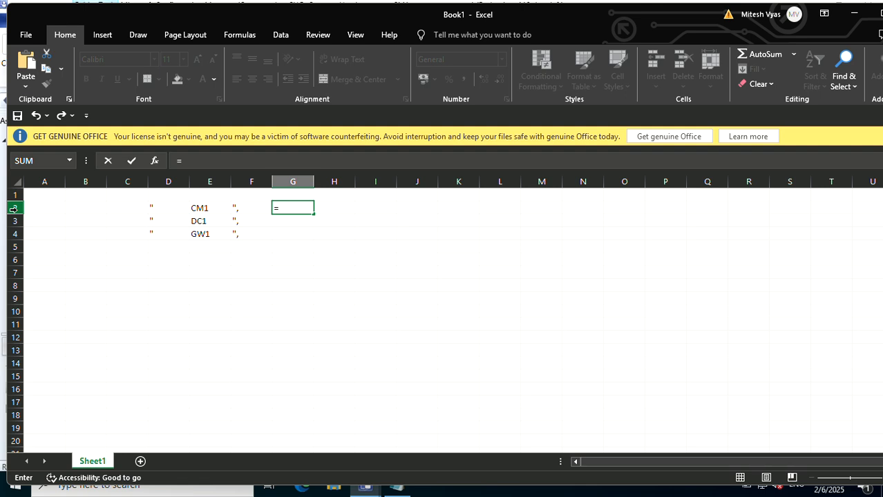
text(d2)
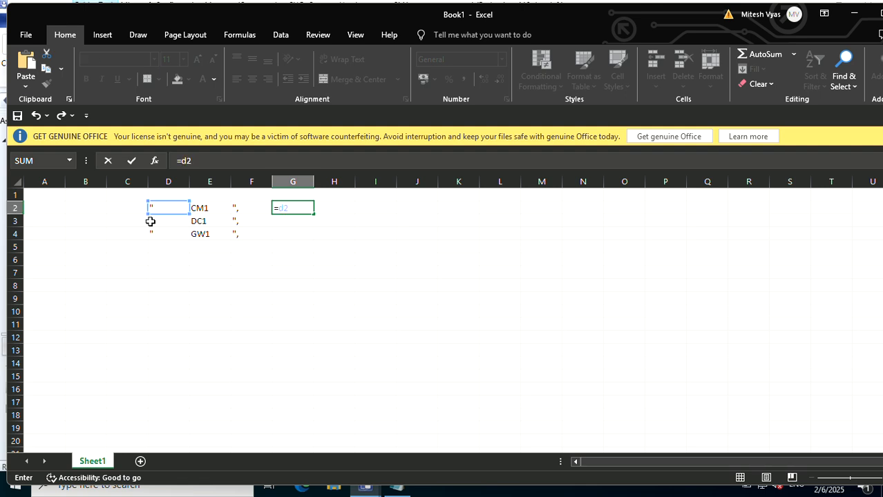
text(&)
text(e2)
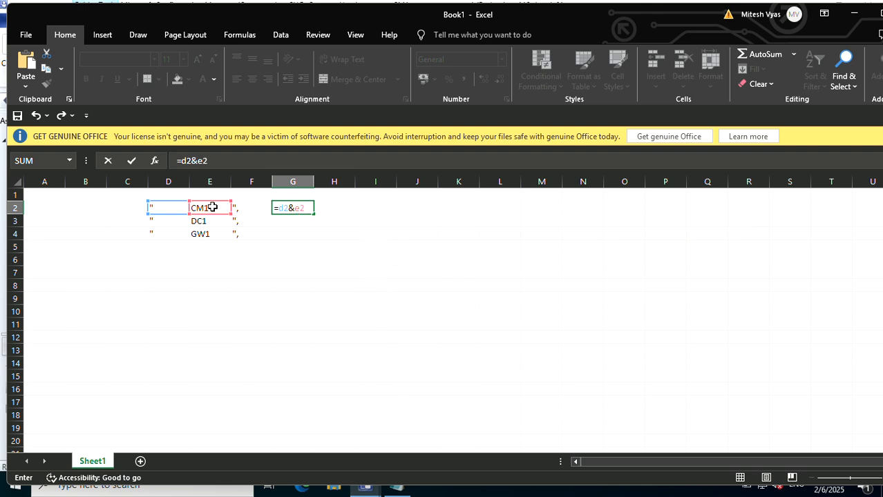
text(&f2)
key(Return)
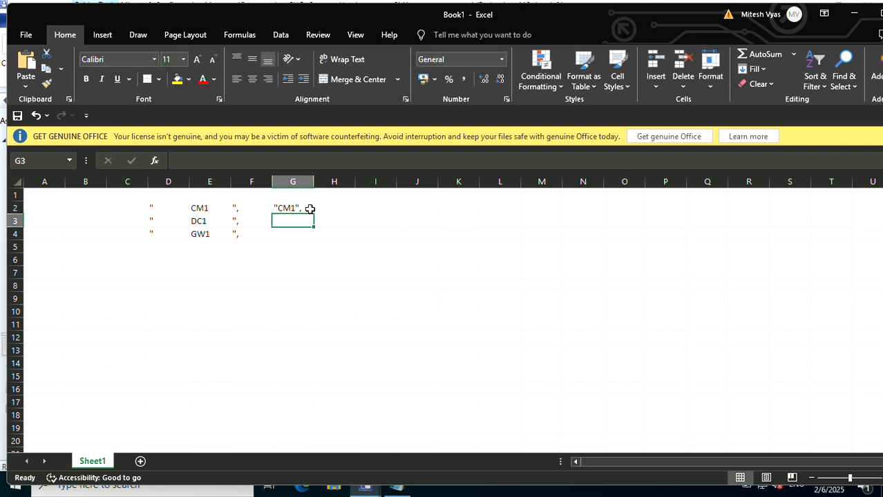
- Fill the G2 formula down to G4 and copy the quoted computer names in G2:G4
click(309, 210)
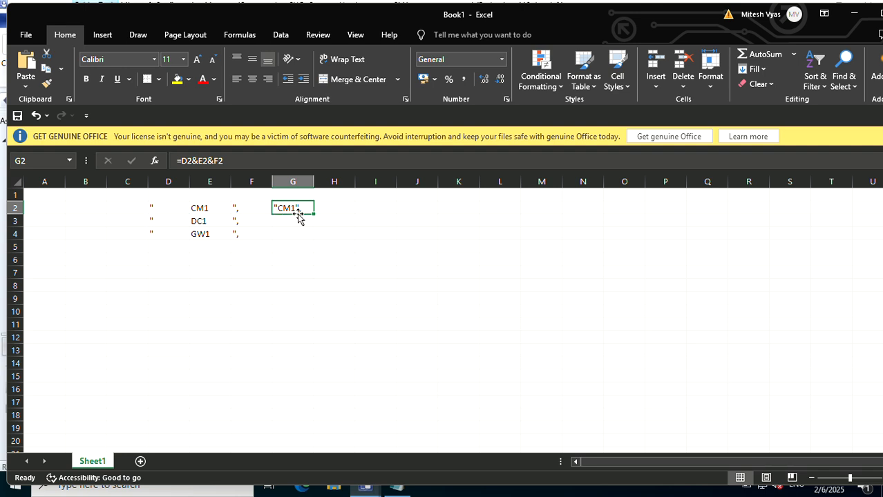
drag(314, 215, 311, 242)
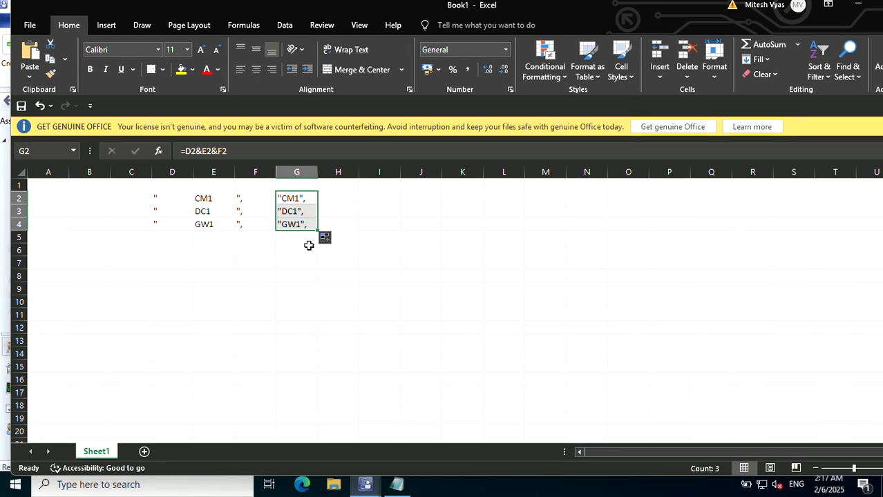
key(ctrl+c)
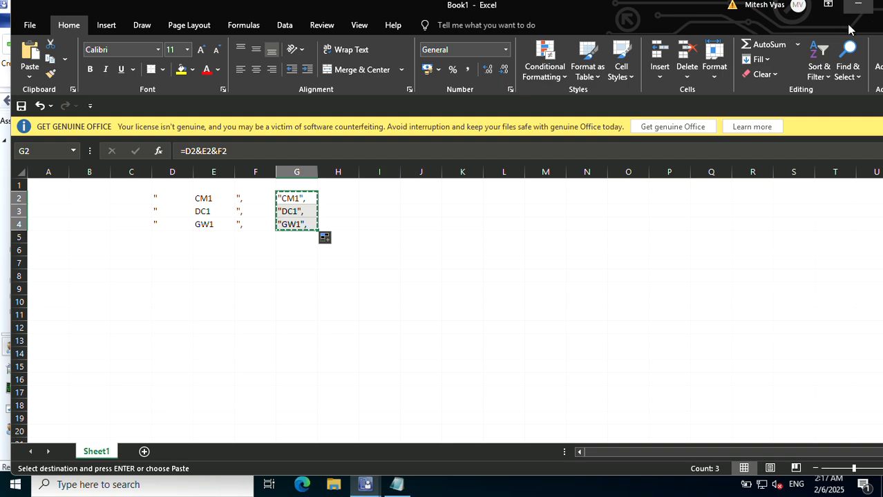
- Switch to Notepad and paste the quoted names "CM1", "DC1" and "GW1" on new lines inside the parentheses of the WQL query
click(397, 489)
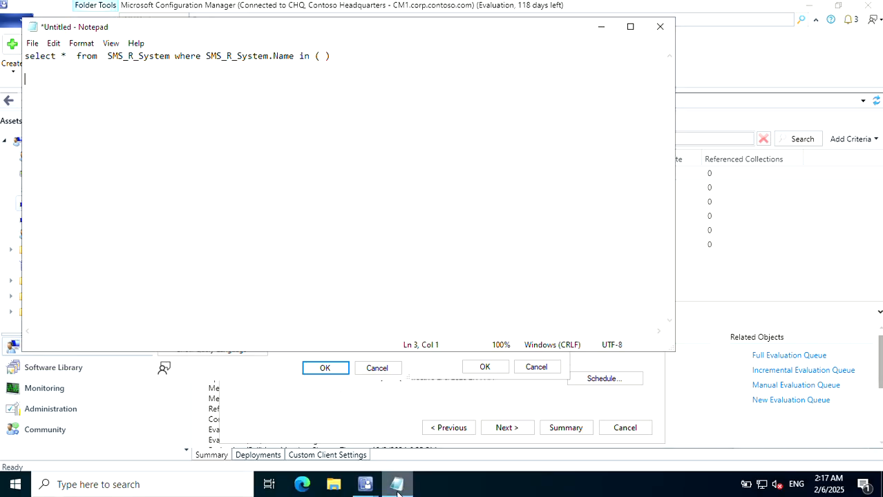
drag(343, 57, 5, 56)
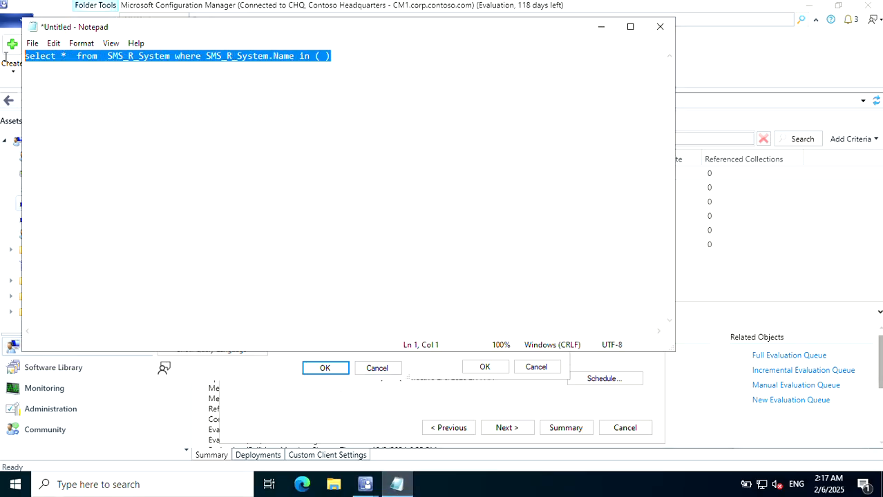
click(325, 57)
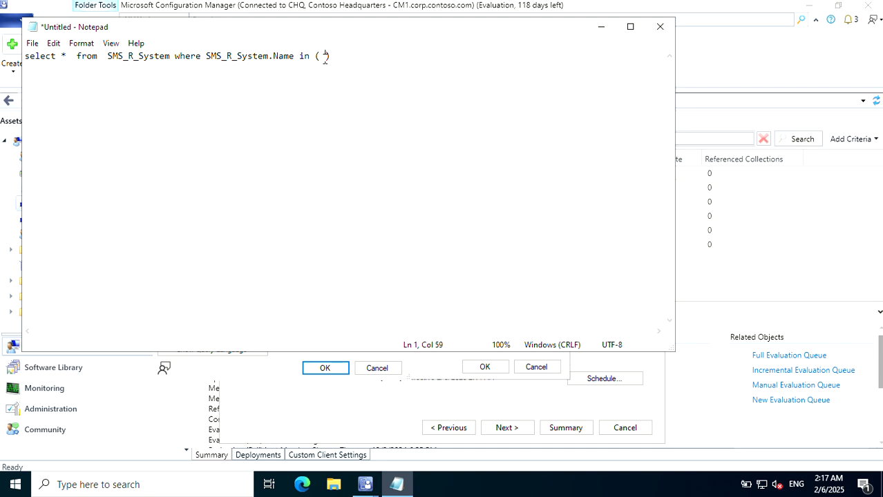
drag(25, 57, 332, 53)
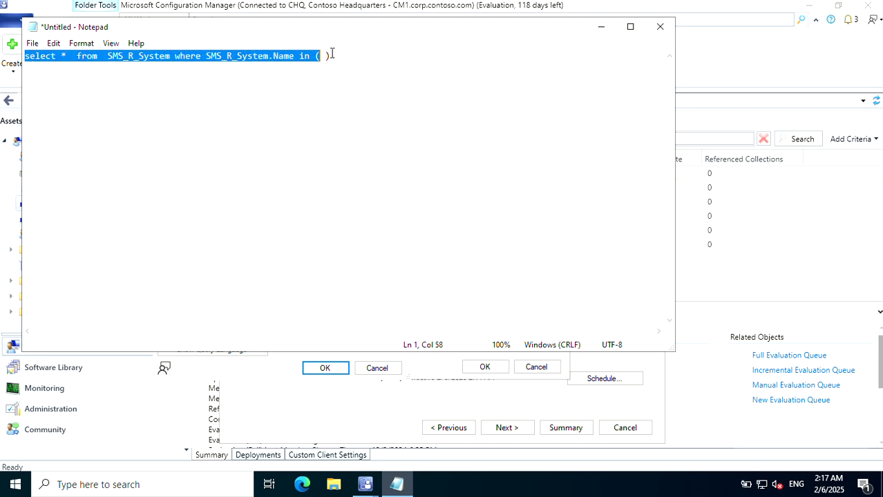
click(322, 58)
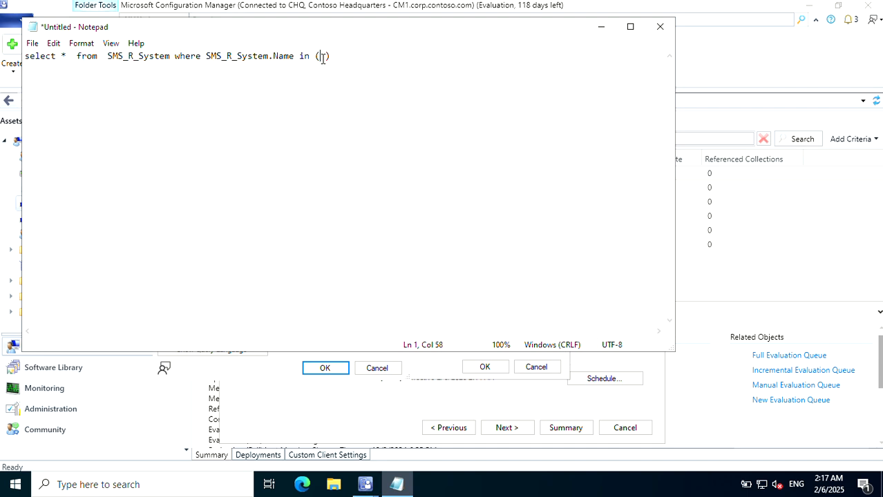
key(Return)
key(ctrl+v)
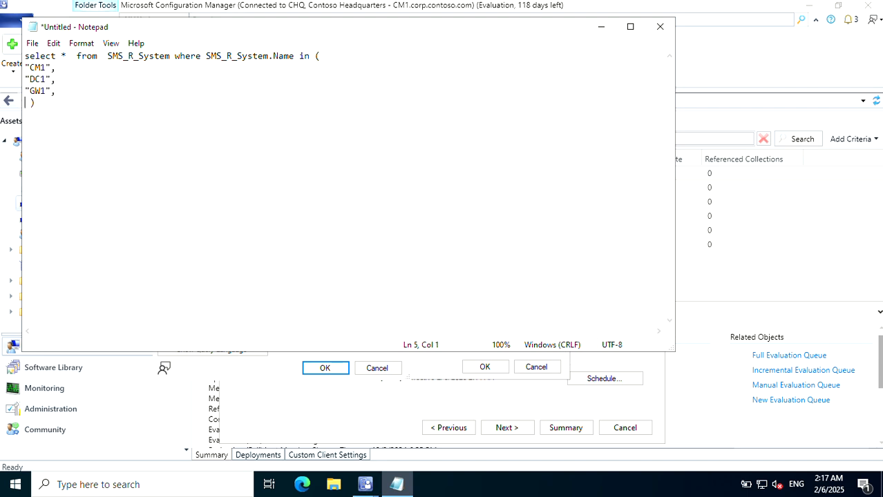
- Remove the trailing comma after "GW1" in the query's name list
key(Left)
key(BackSpace)
text(,)
key(BackSpace)
key(Down)
key(Down)
- Copy the complete WQL query, from select to the closing parenthesis, and return to Configuration Manager
drag(30, 122, 17, 61)
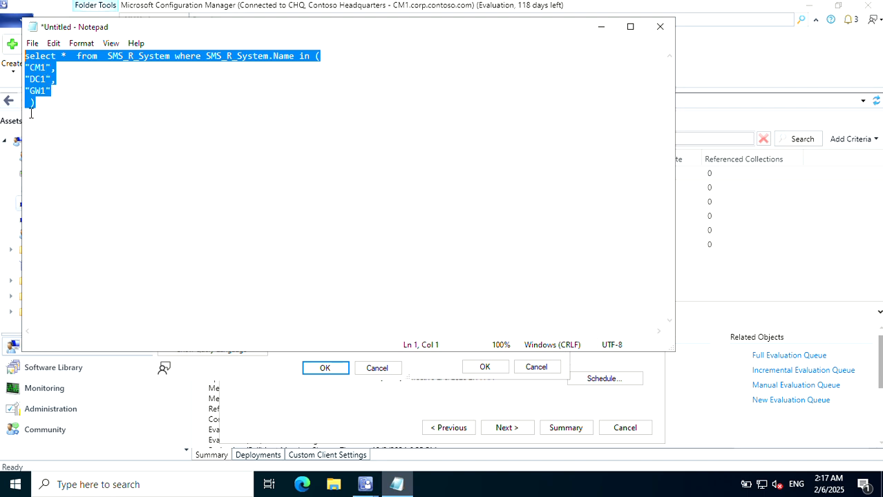
click(313, 58)
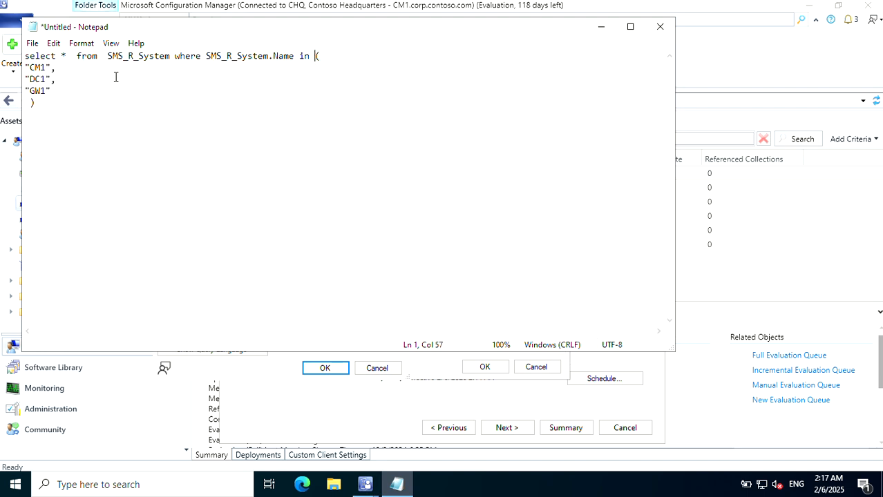
drag(50, 102, 18, 60)
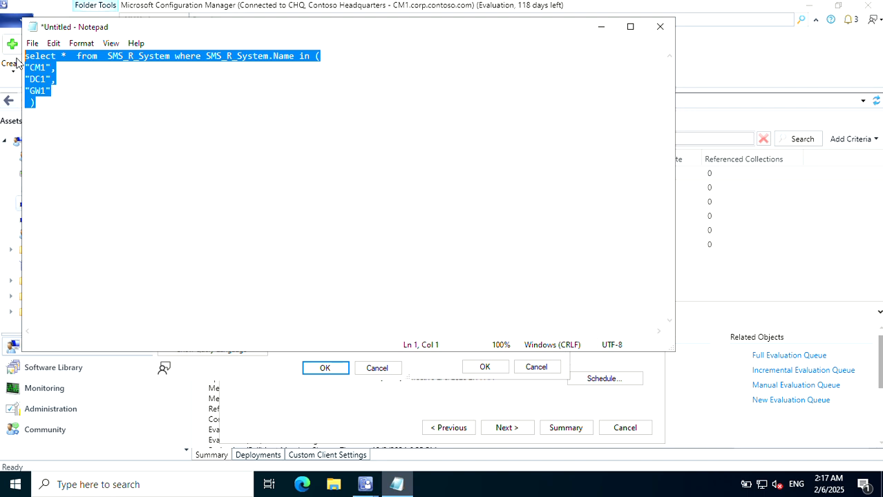
click(601, 26)
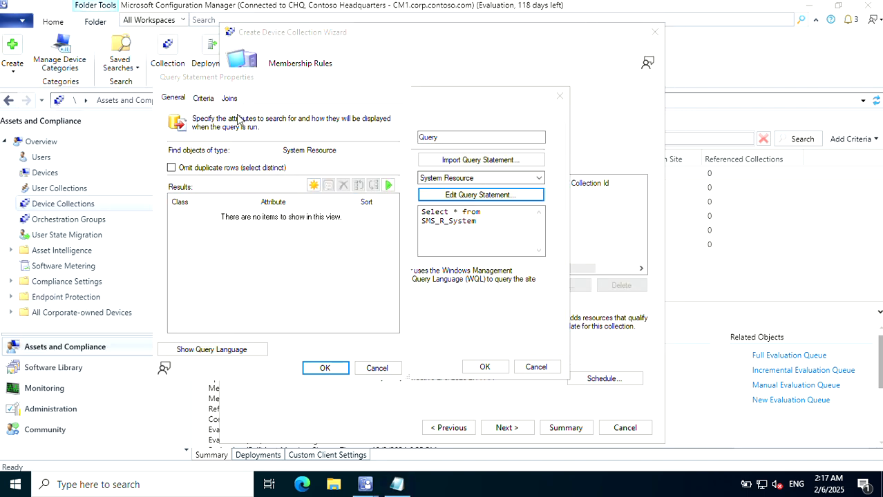
- Replace the query rule's default WQL statement with the copied query selecting CM1, DC1 and GW1 by name
click(401, 79)
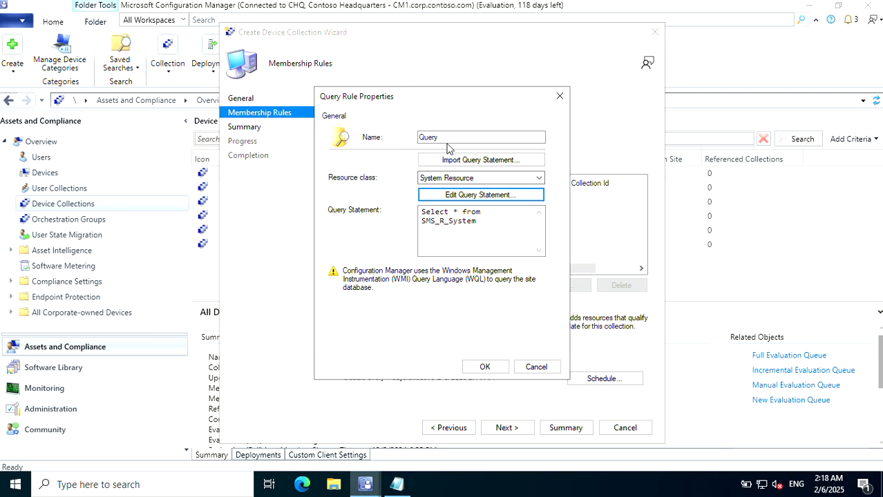
click(449, 199)
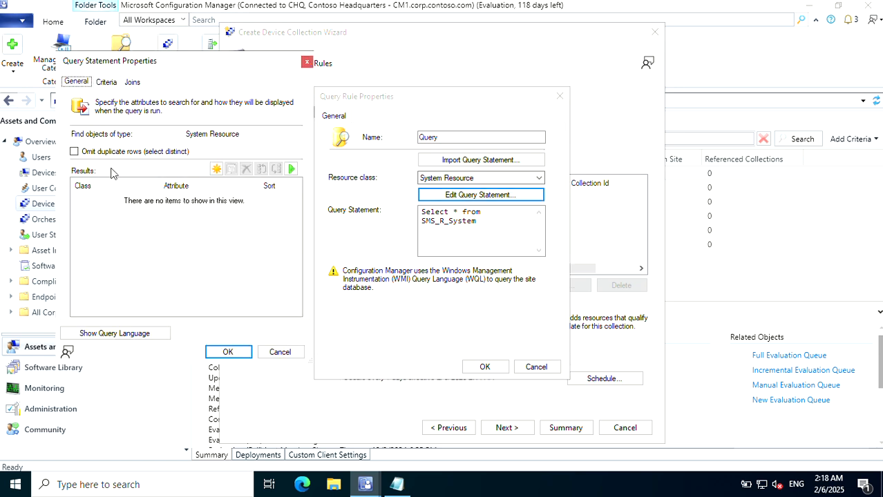
click(143, 335)
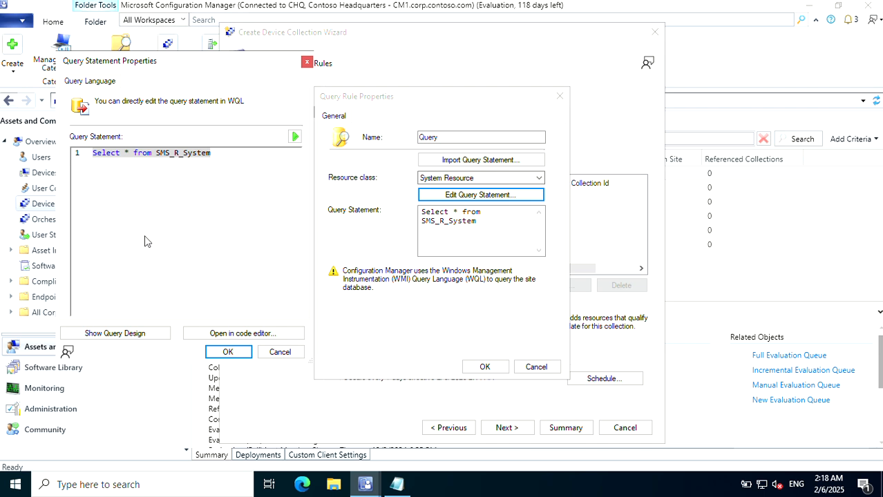
key(Delete)
key(ctrl+v)
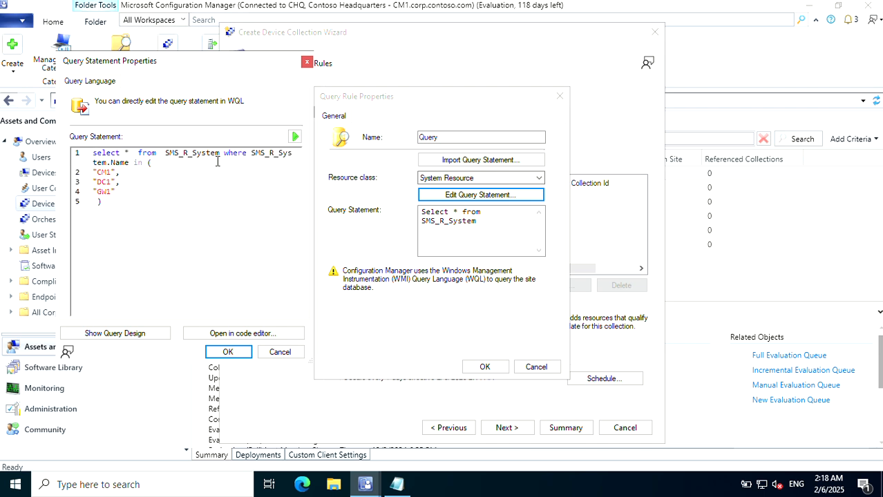
click(234, 354)
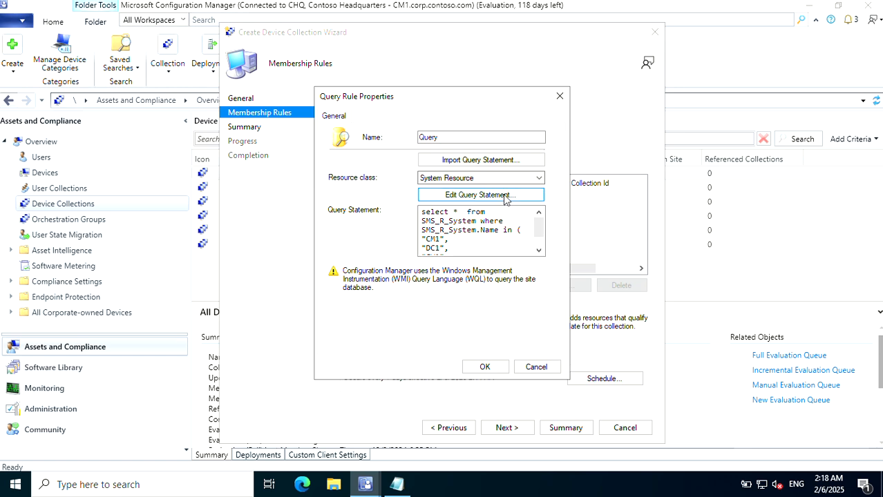
- Run a results preview of the rule's query statement and check which computers it returns
click(503, 194)
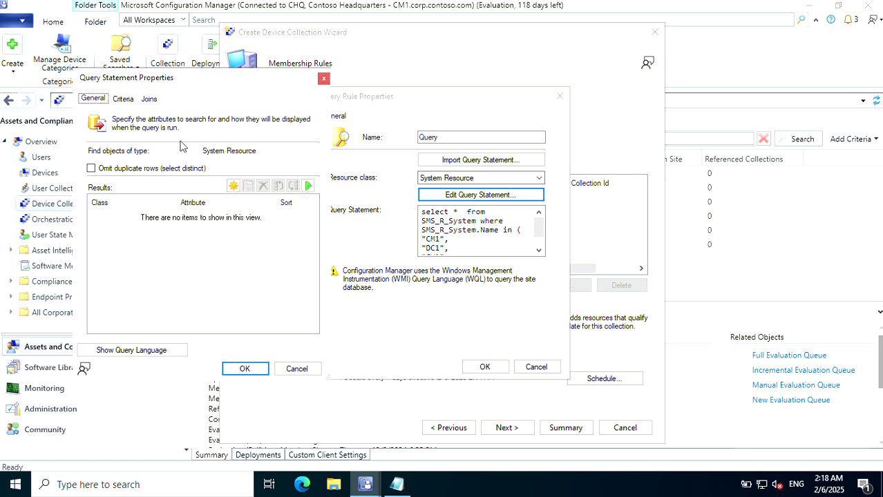
click(308, 187)
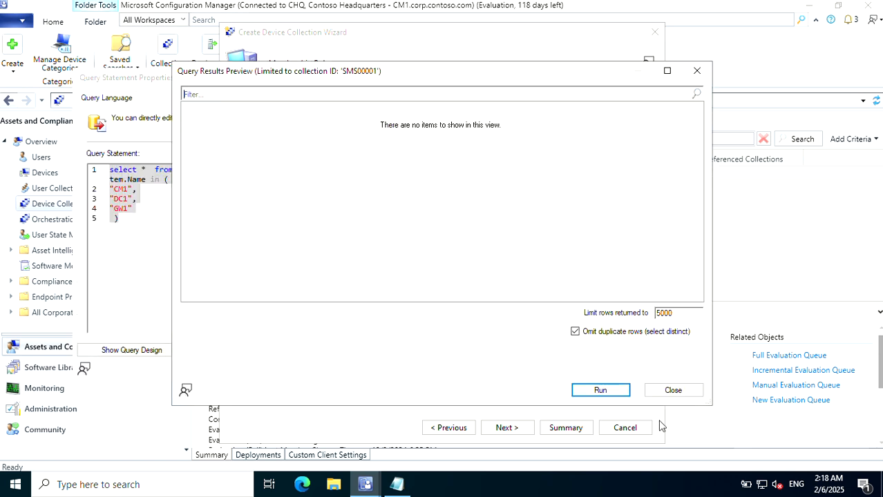
click(596, 391)
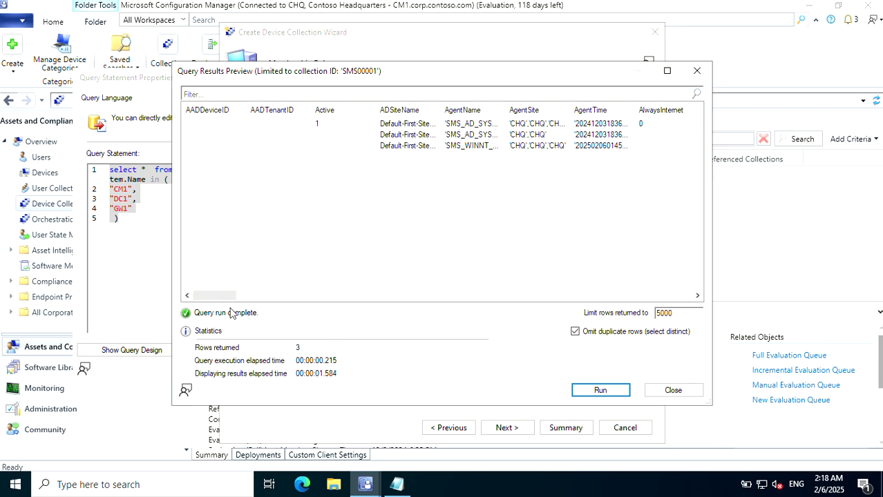
drag(228, 295, 323, 304)
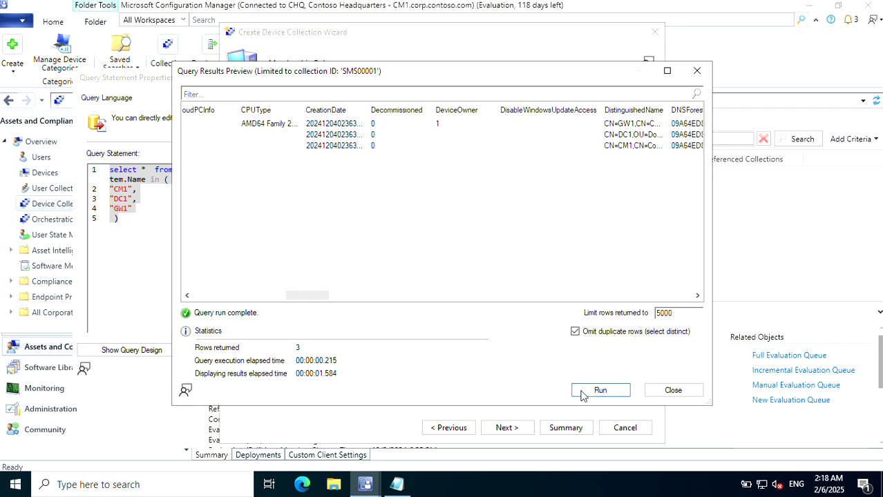
click(671, 391)
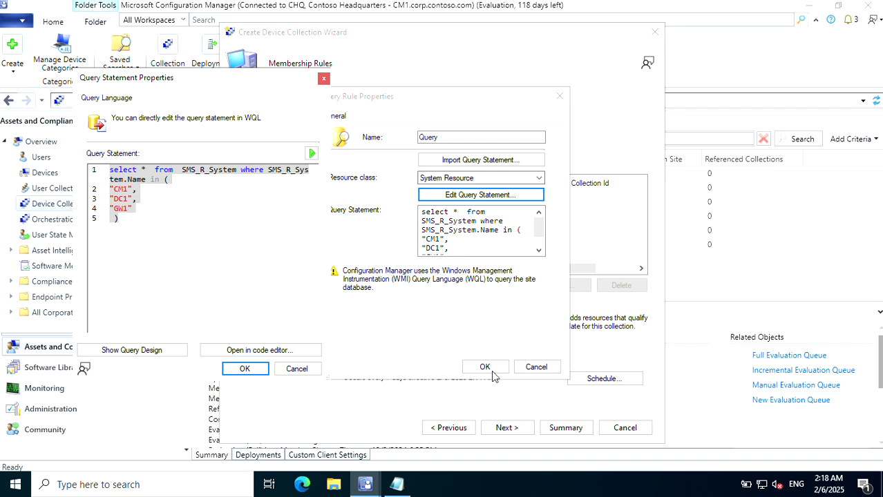
click(246, 368)
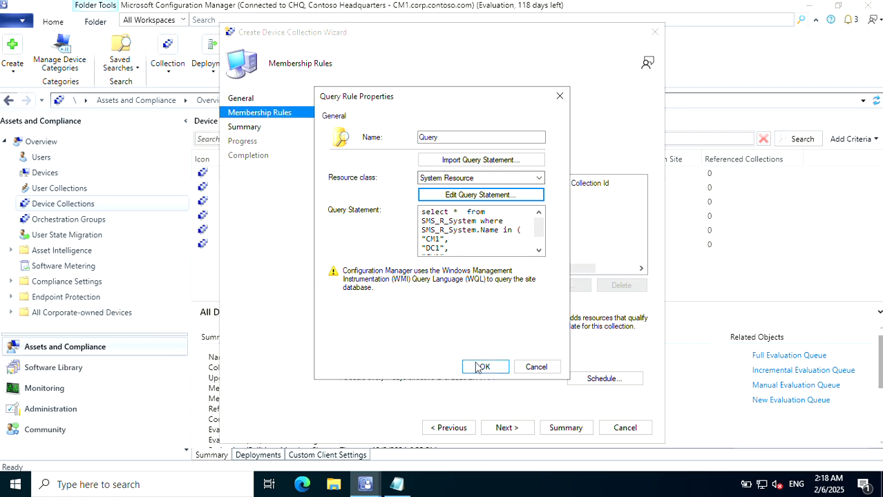
- Accept the query rule and complete the wizard to create the Query Bases device collection
click(481, 367)
click(506, 428)
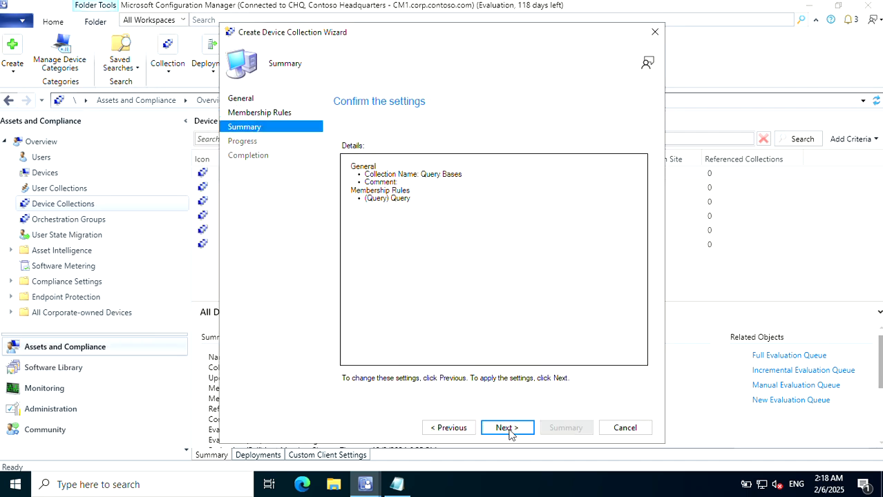
click(509, 429)
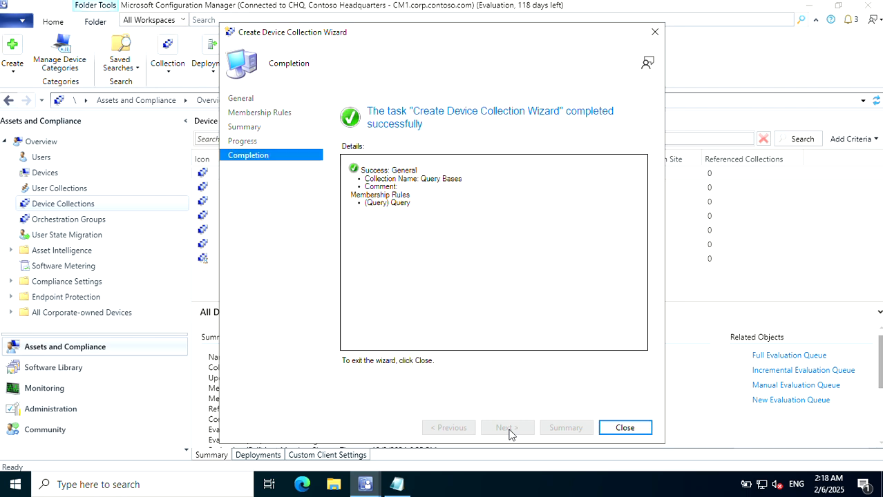
click(625, 428)
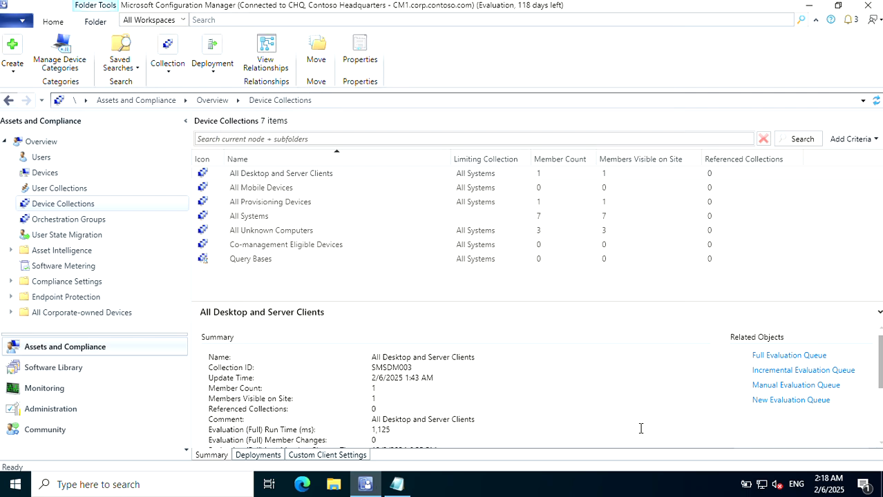
- Refresh the Query Bases collection in the Device Collections list
click(254, 267)
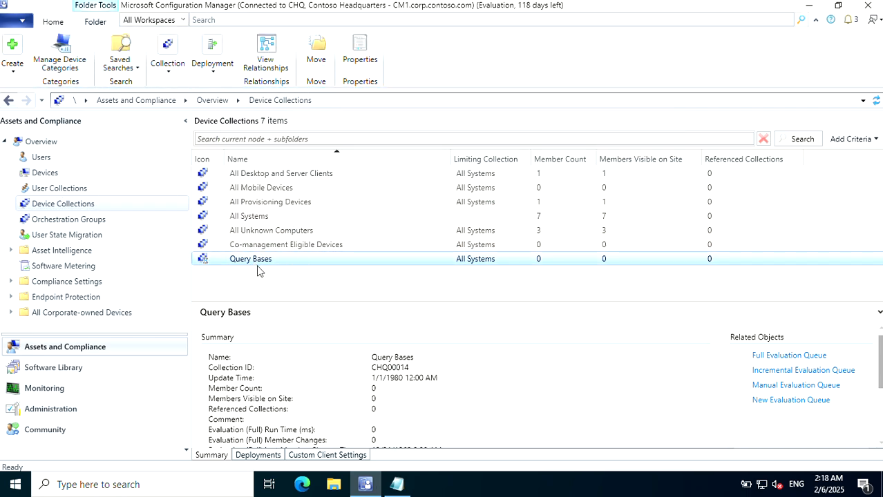
right_click(274, 264)
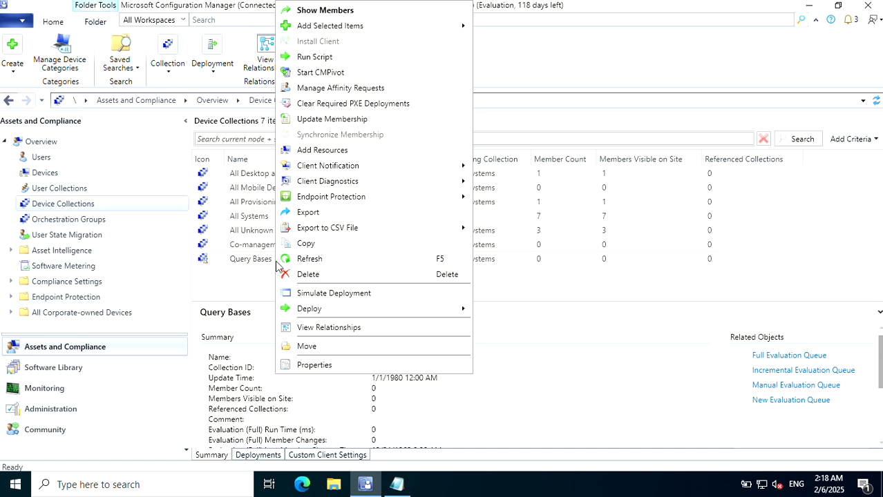
click(324, 260)
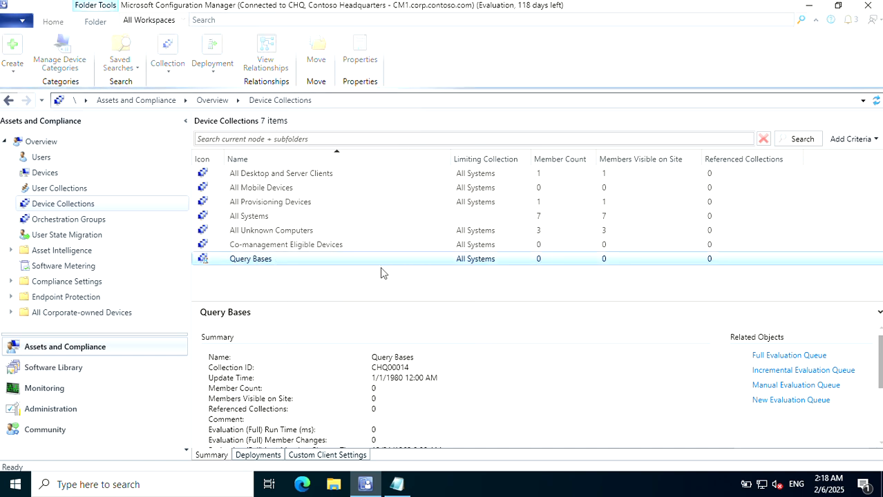